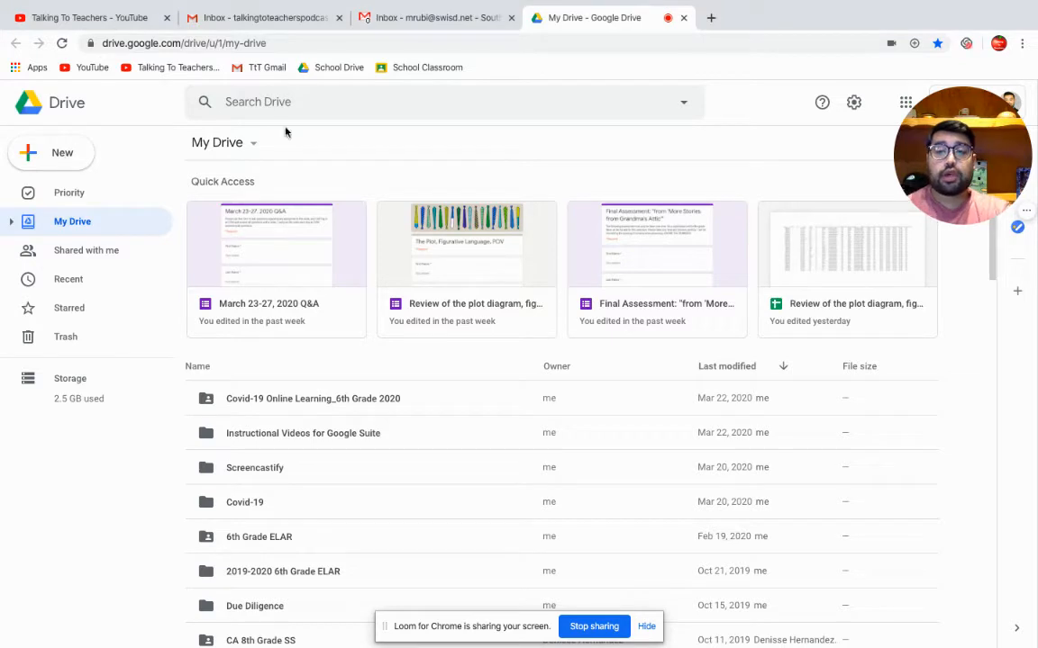
Create a new blank Google Form from Drive and hide the screen-sharing notice.
left_click(66, 158)
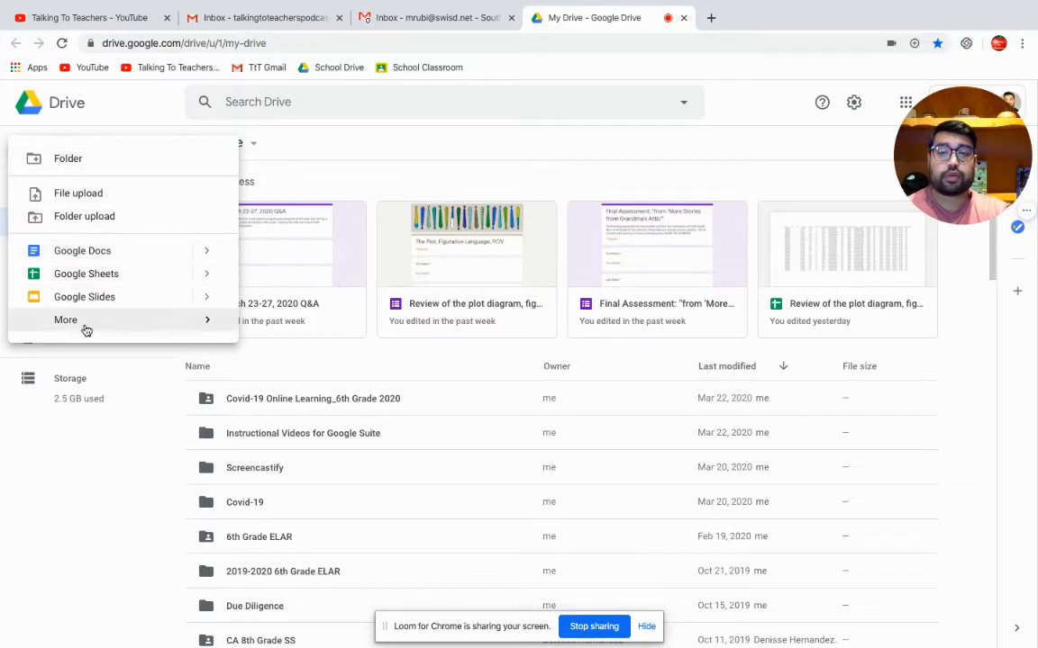
mouse_move(208, 326)
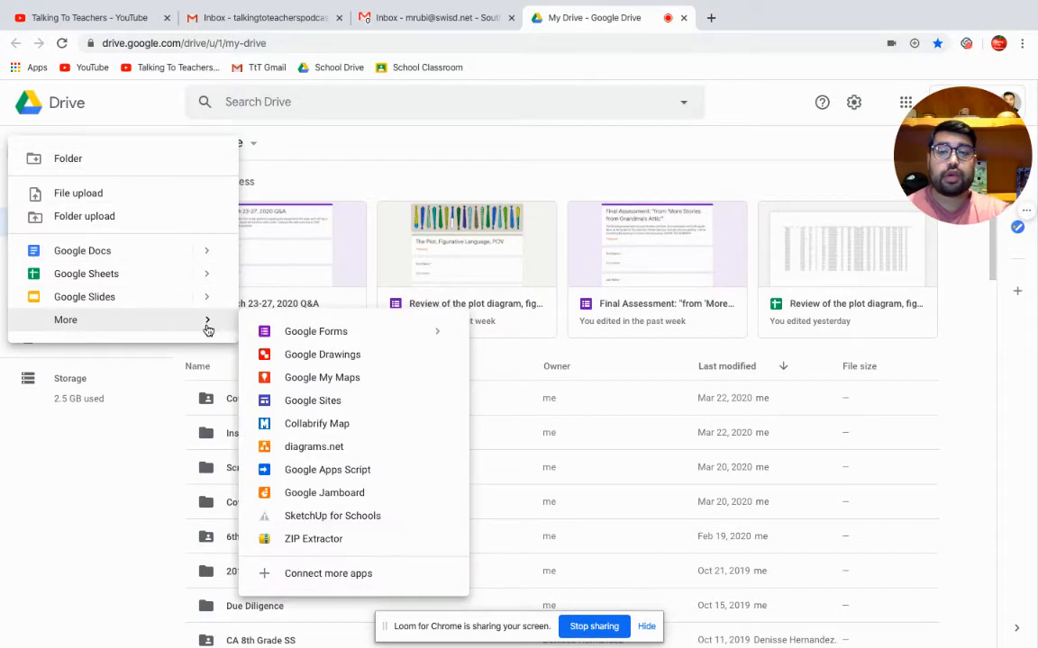
left_click(280, 331)
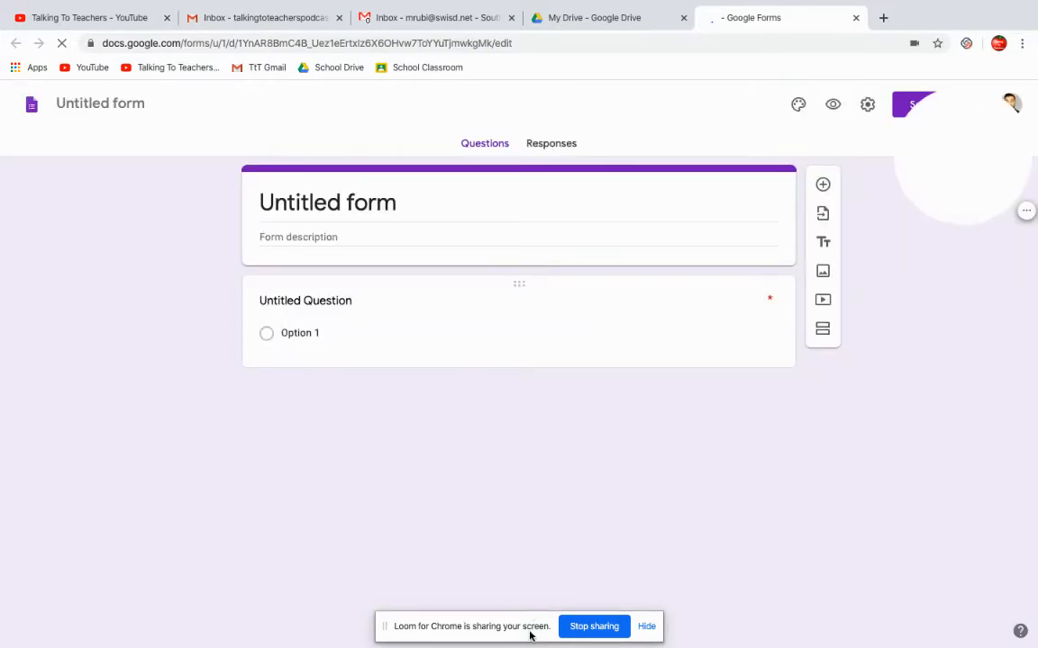
left_click(646, 626)
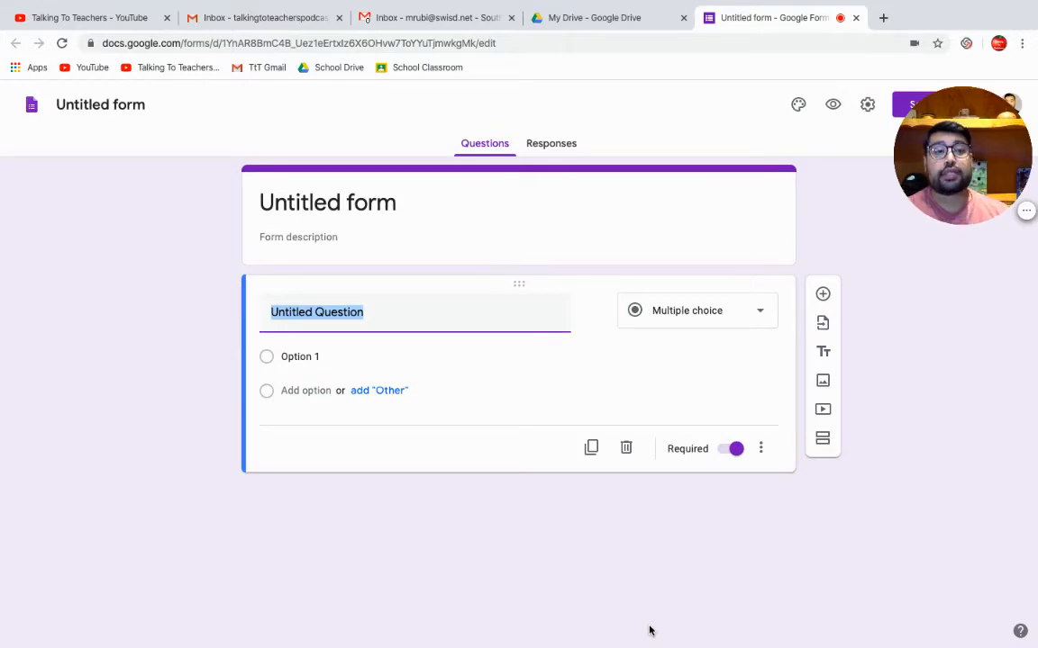
Make the form a quiz in its settings, with locked mode on Chromebooks turned off.
left_click(867, 107)
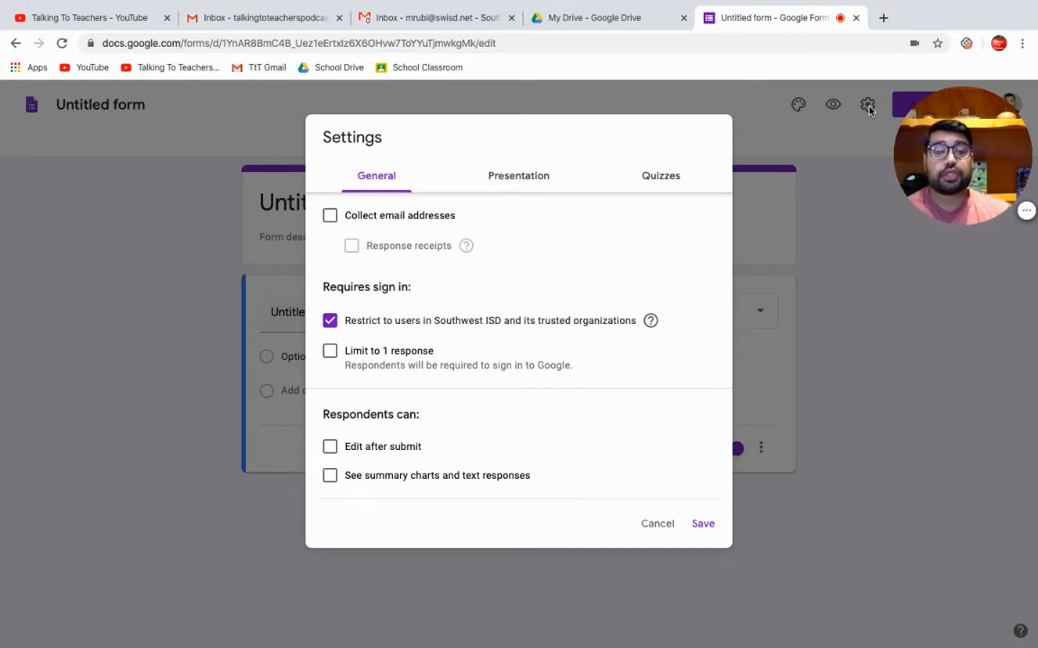
left_click(665, 175)
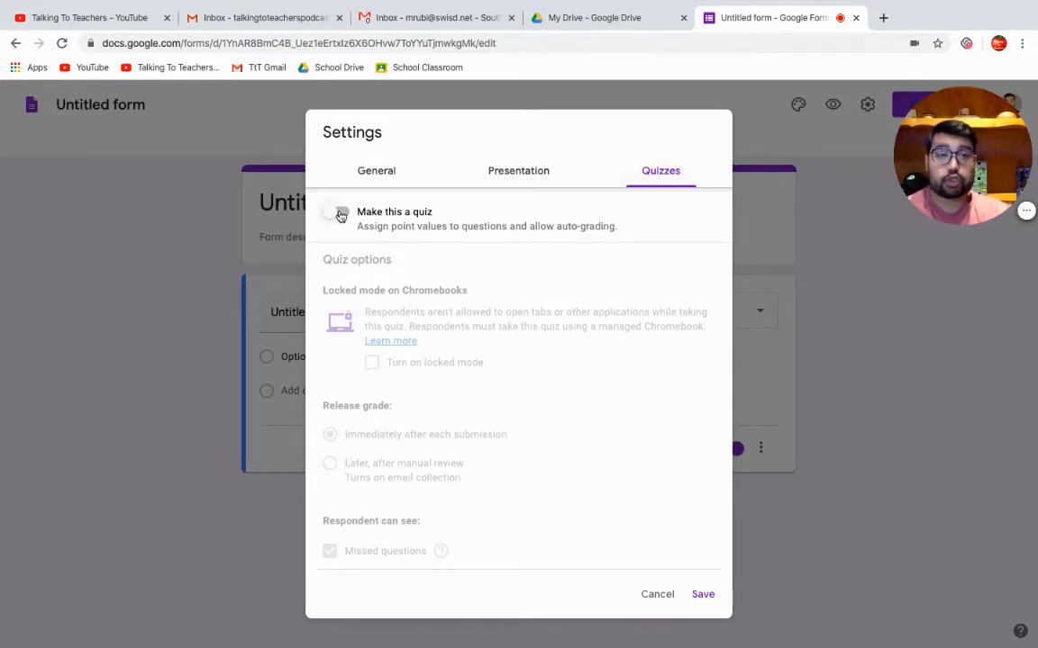
left_click(341, 215)
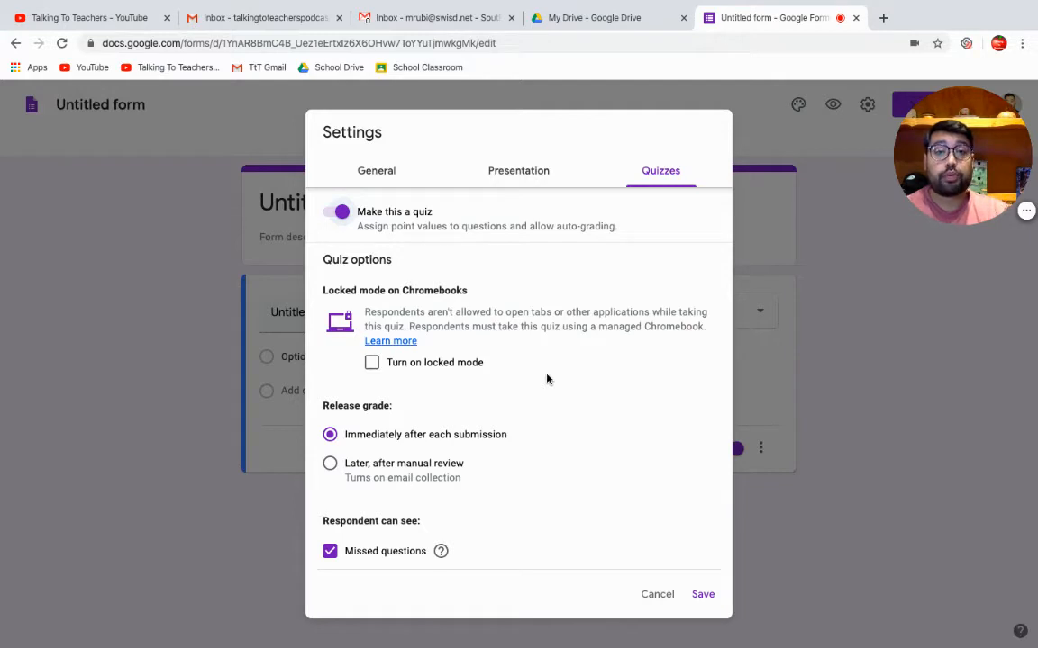
left_click(374, 372)
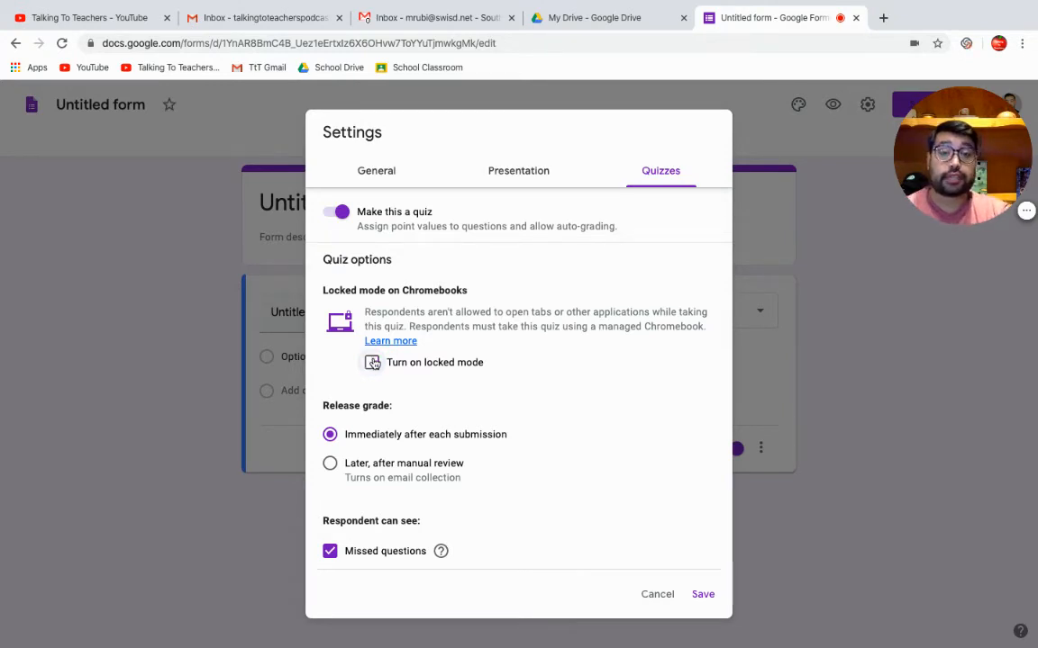
left_click(371, 362)
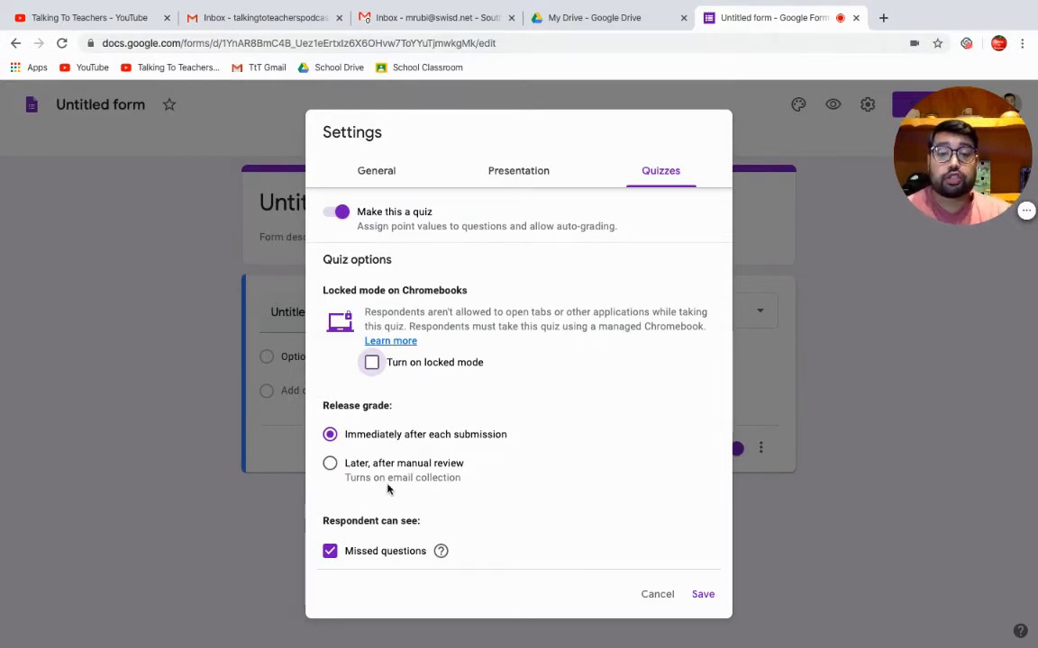
Stop respondents from seeing missed questions and release the quiz grade immediately after each submission.
left_click(330, 463)
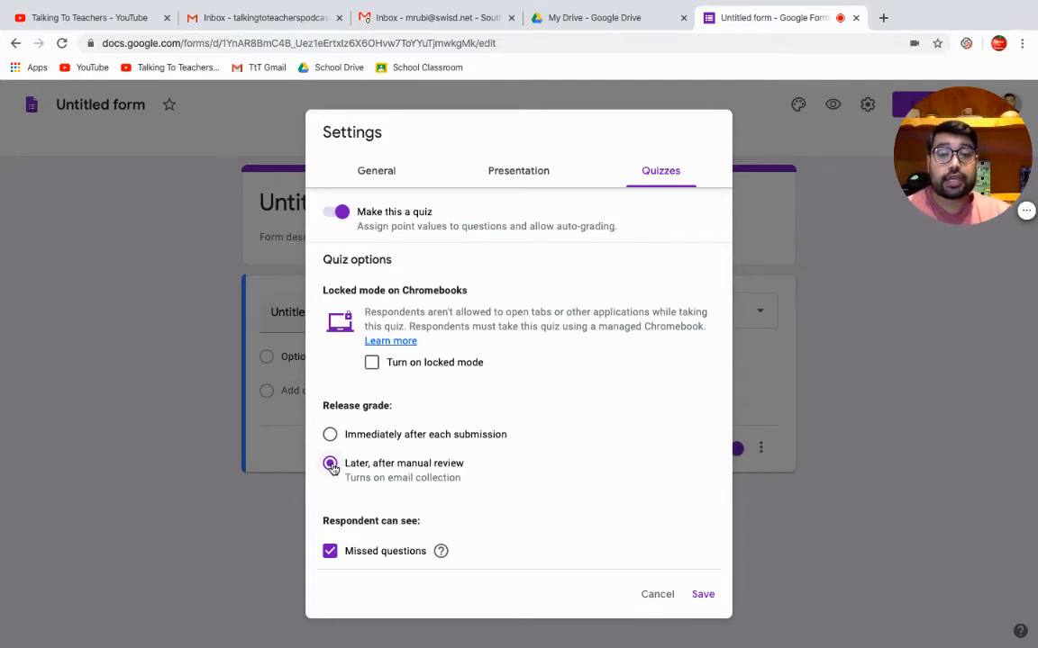
left_click(330, 553)
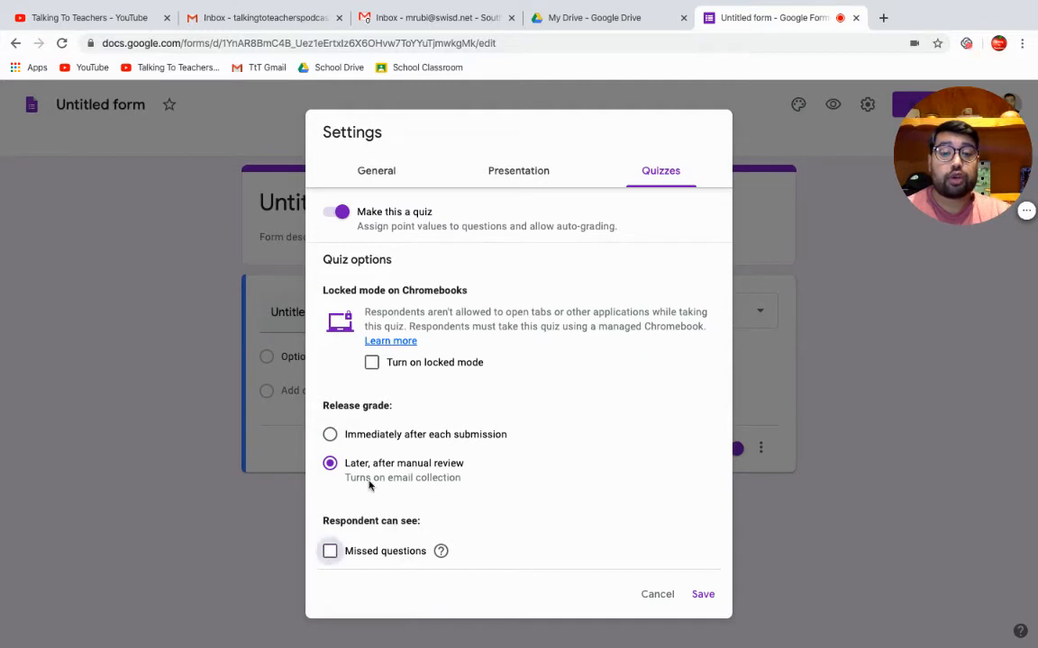
left_click(329, 435)
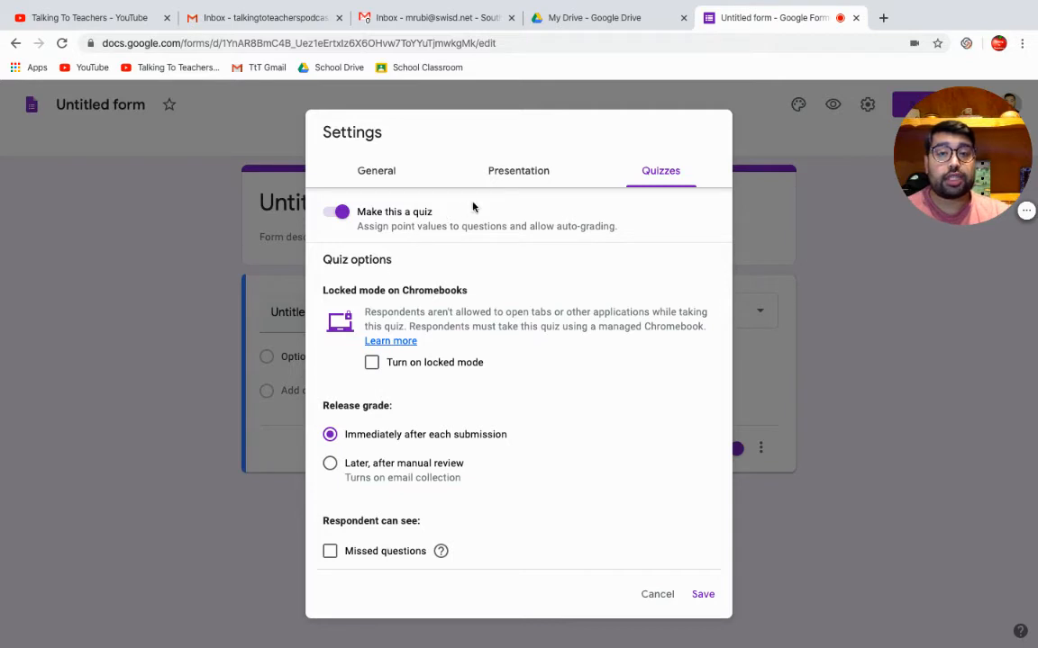
Set the form's presentation to shuffle the question order without showing a progress bar.
left_click(490, 177)
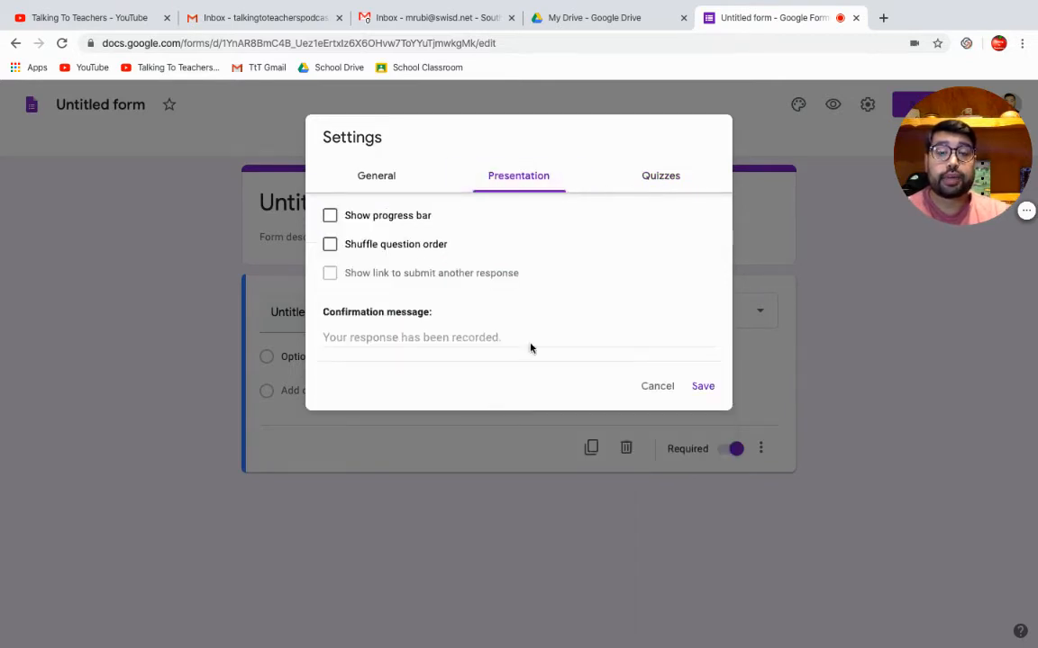
left_click(365, 218)
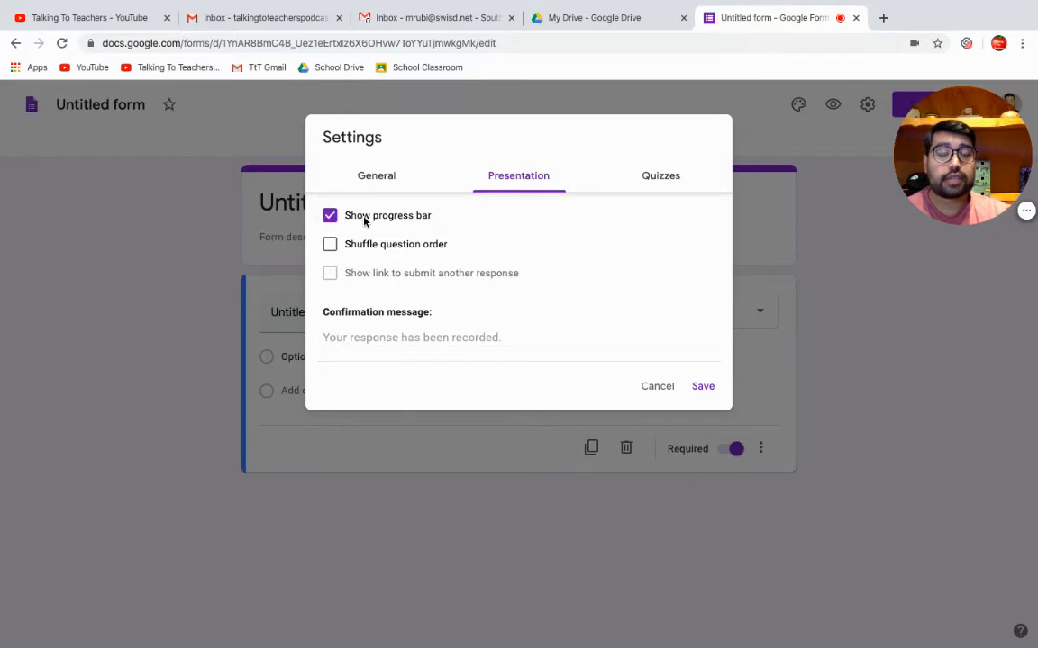
left_click(406, 245)
left_click(331, 216)
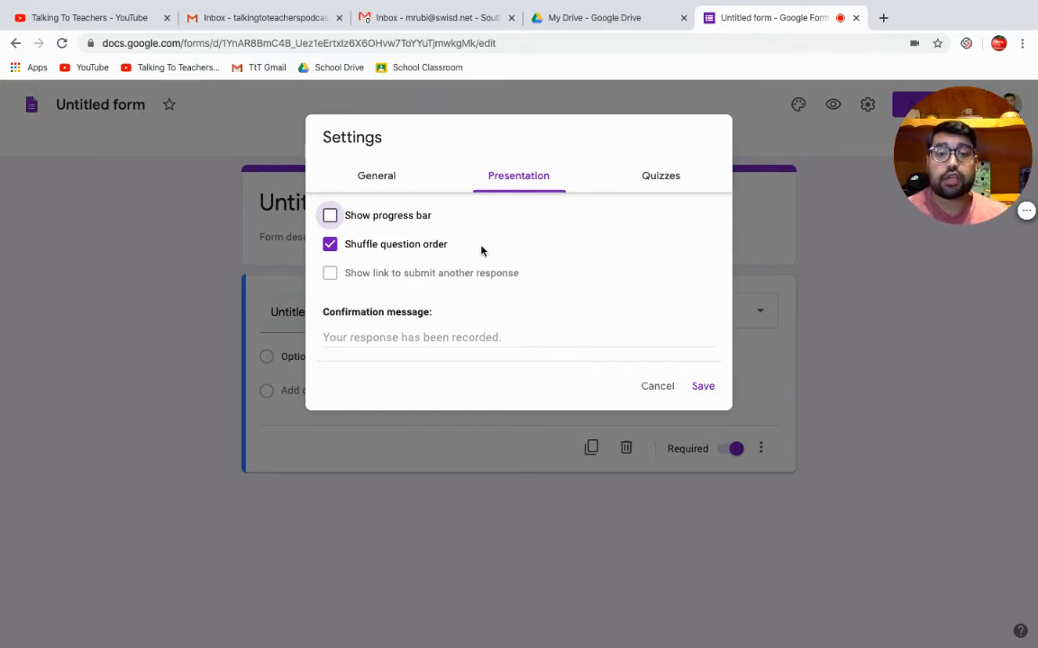
Set the confirmation message to "Please put all Chromebooks on the shelf.".
left_click(410, 331)
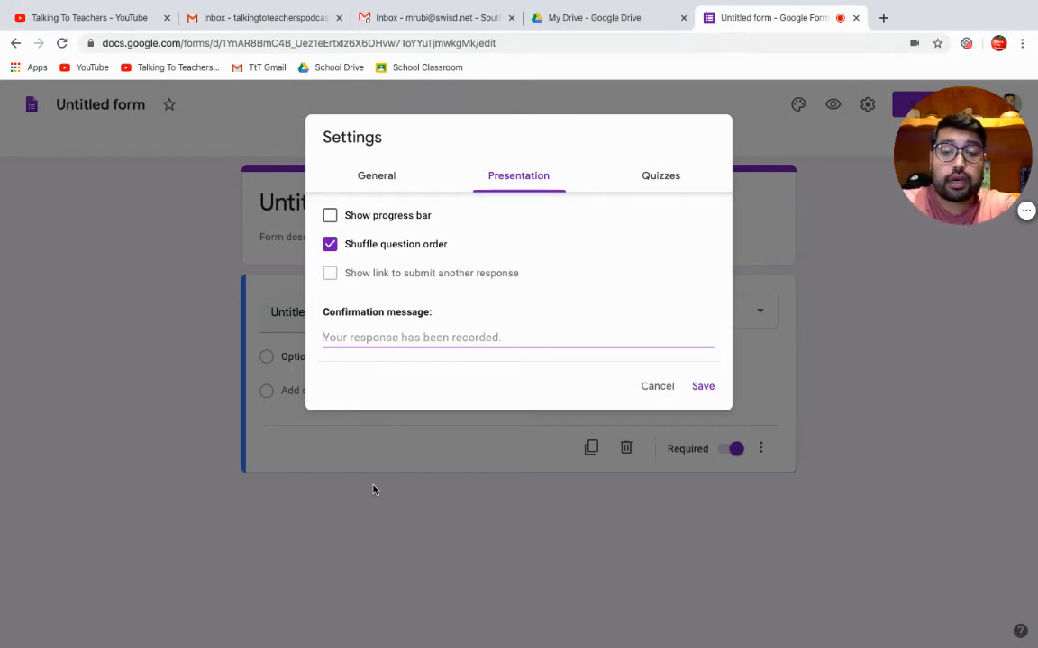
type("Please put all C")
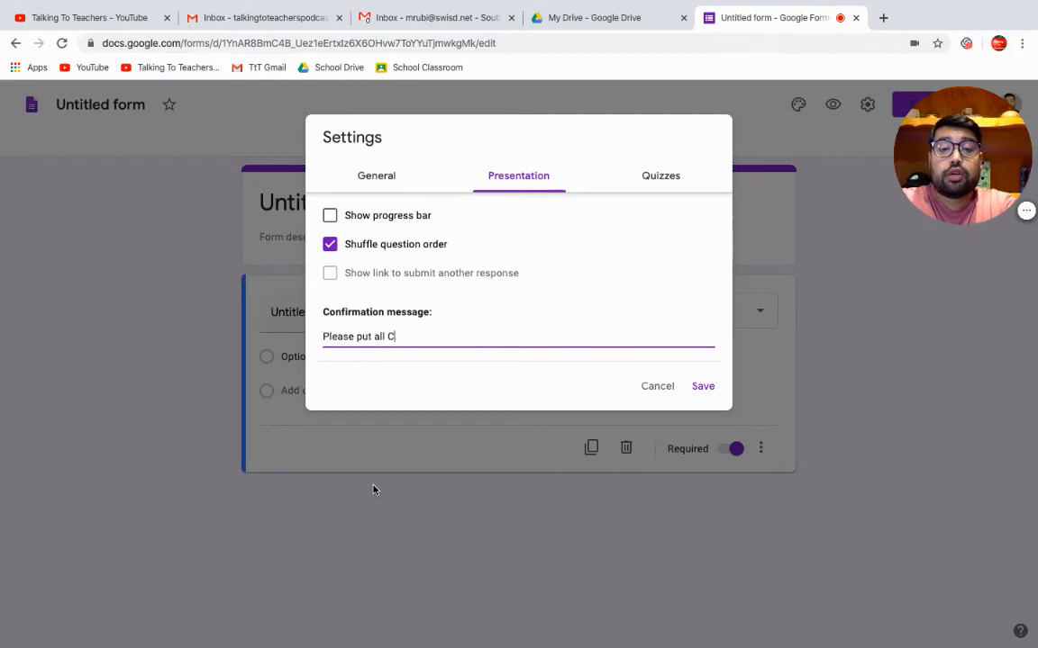
type("horom")
key("BackSpace")
key("BackSpace")
key("BackSpace")
key("BackSpace")
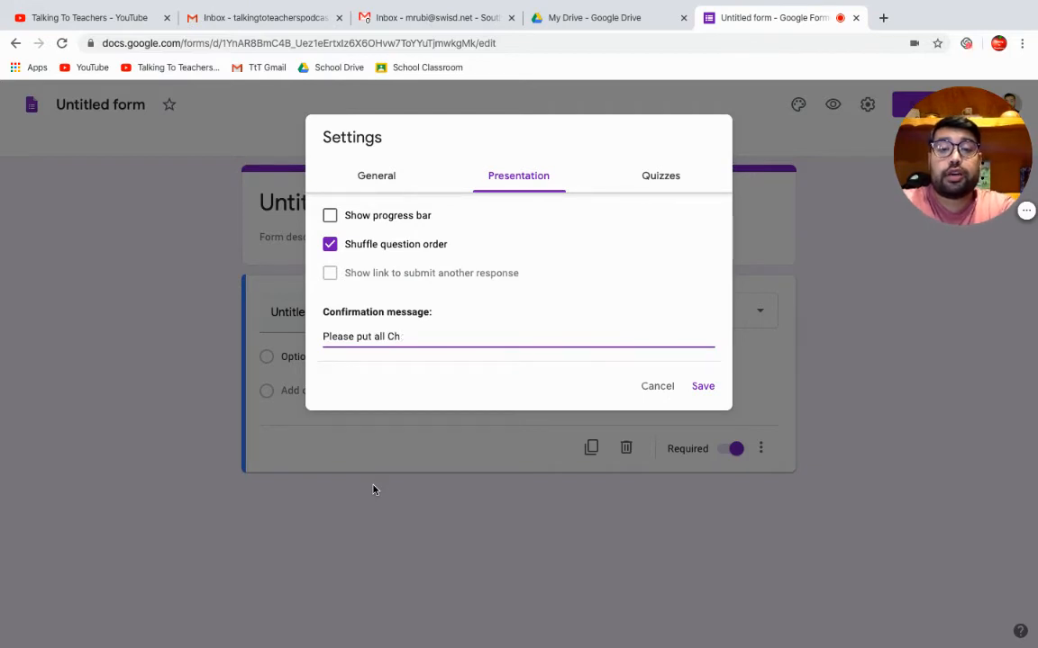
type("romebooks ont he sh")
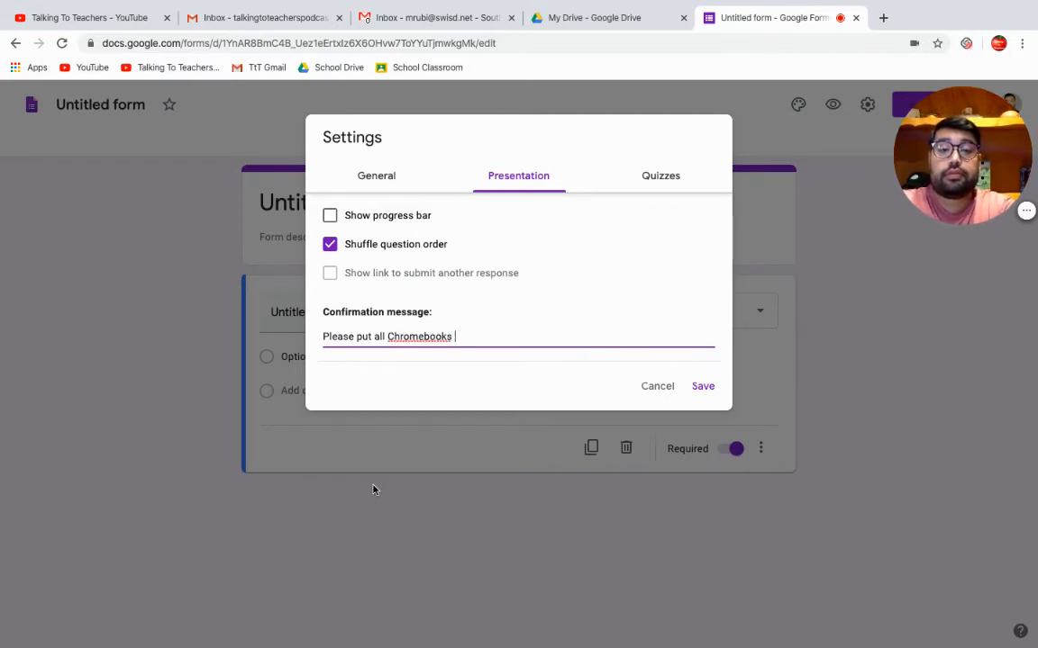
key("BackSpace")
key("BackSpace")
key("BackSpace")
key("BackSpace")
key("BackSpace")
key("BackSpace")
key("BackSpace")
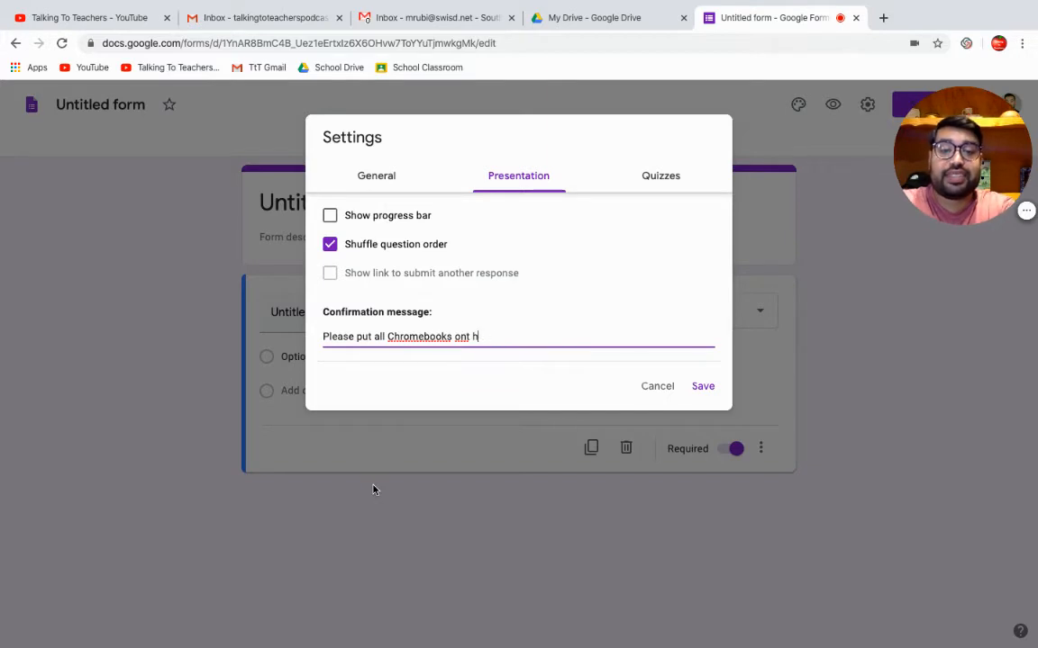
type("the sl")
key("BackSpace")
type("hlef")
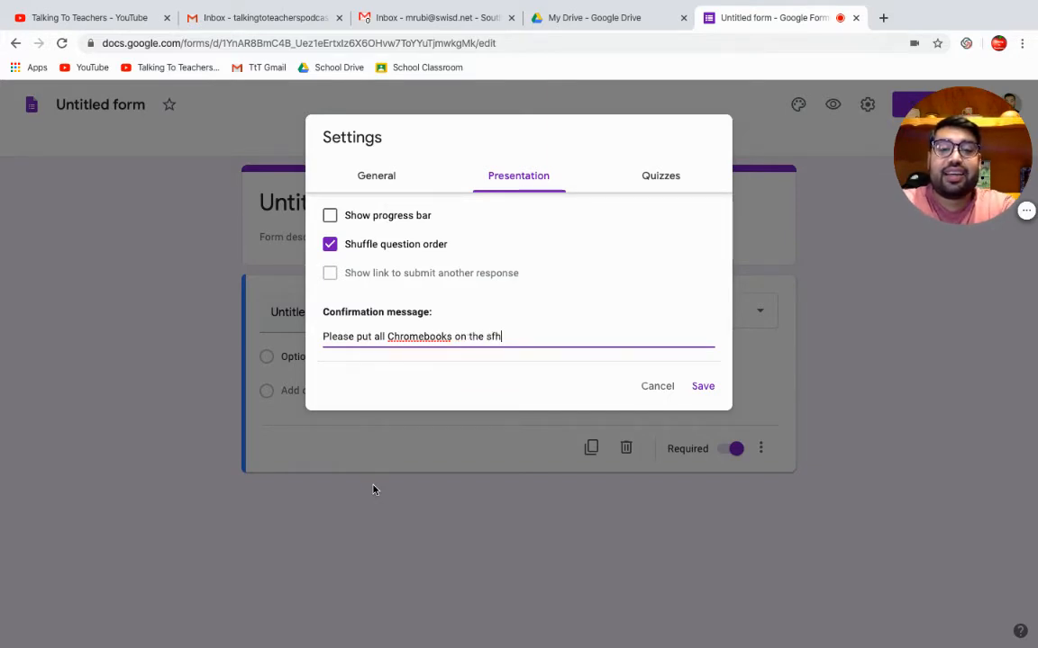
key("BackSpace")
key("BackSpace")
key("BackSpace")
key("BackSpace")
type("helf")
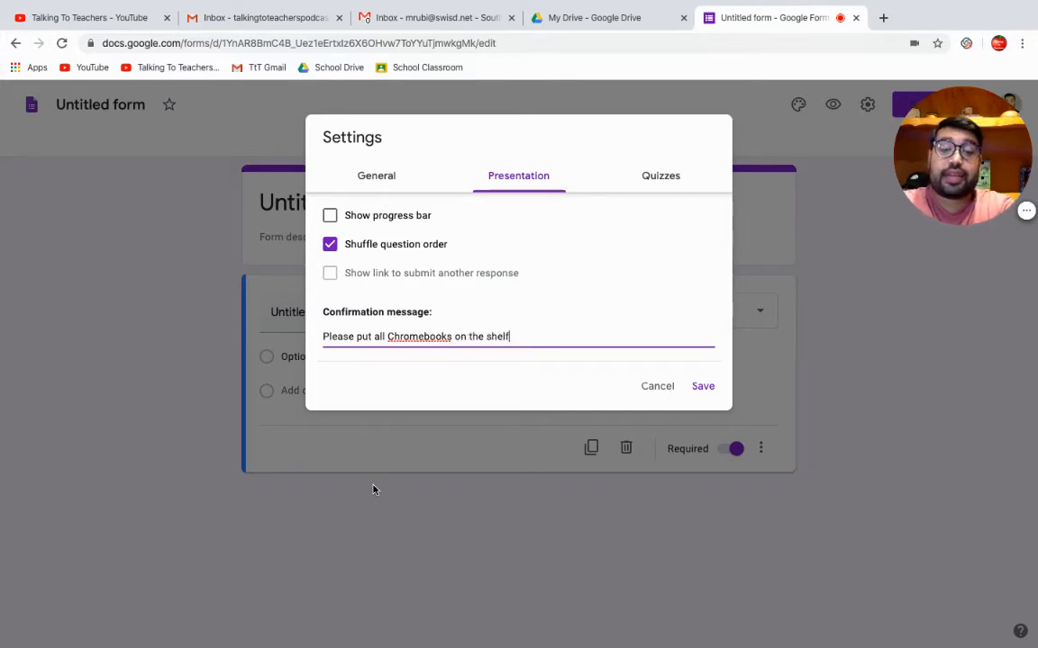
type(".")
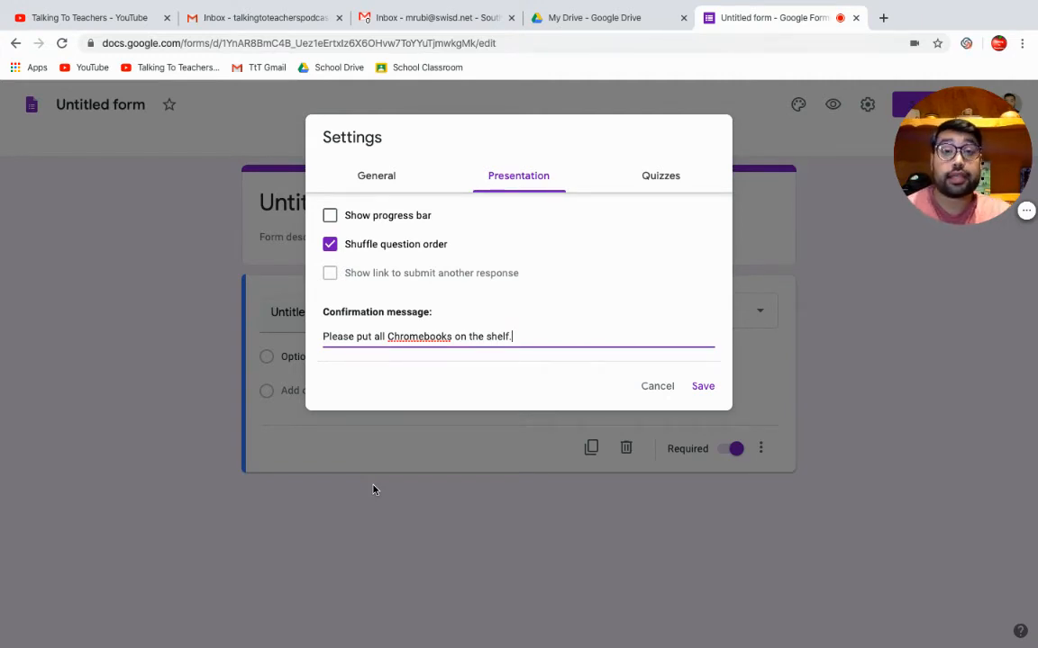
In the general settings, keep the form restricted to users in Southwest ISD and its trusted organizations.
left_click(376, 178)
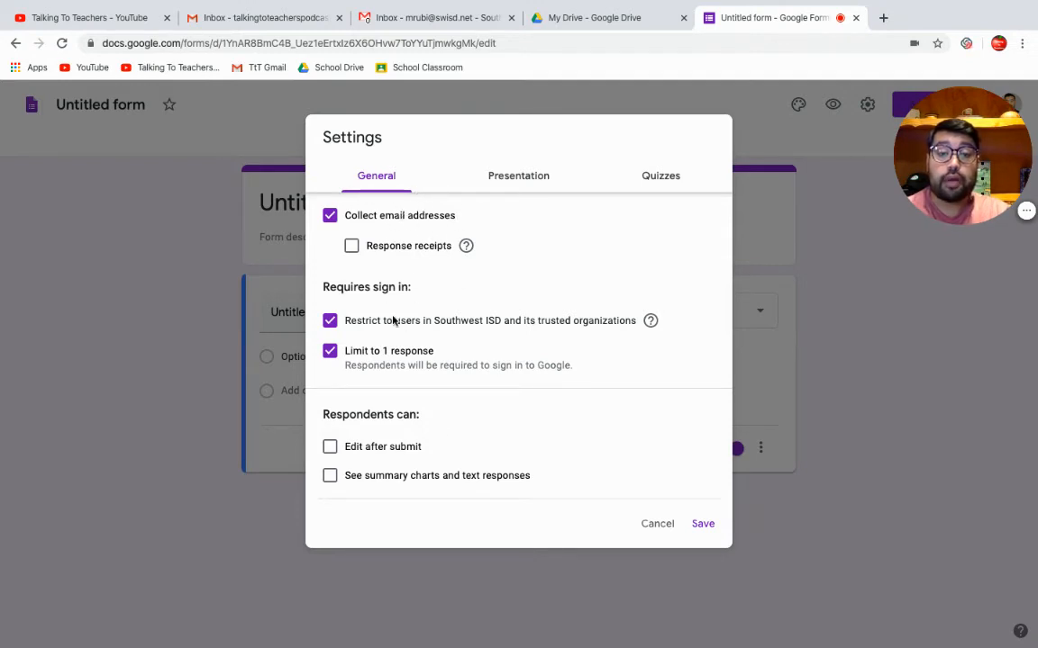
left_click(330, 321)
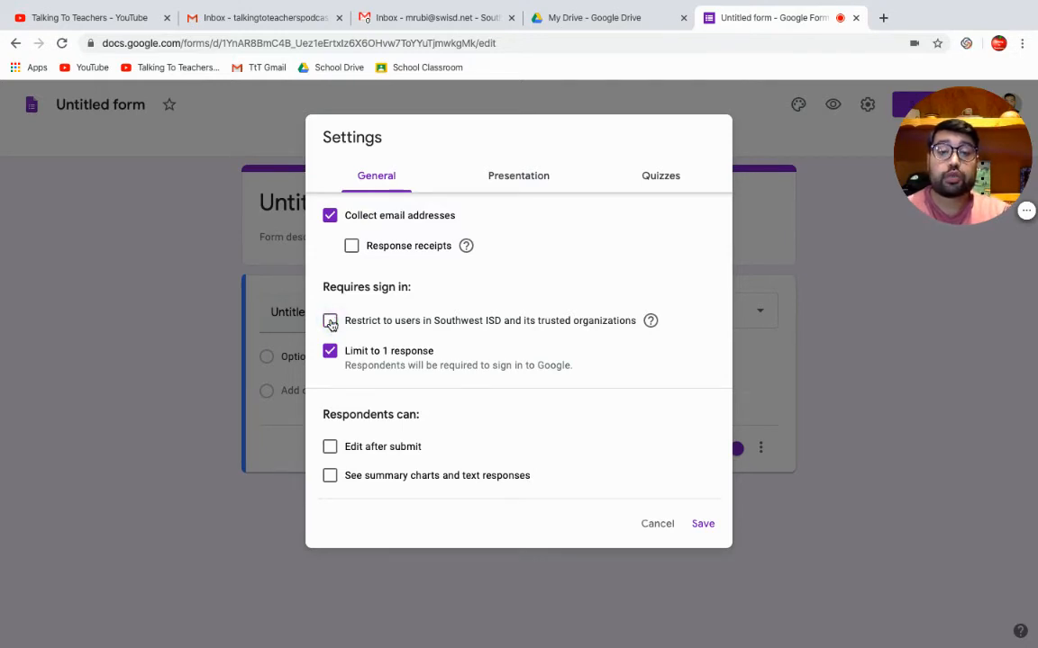
left_click(330, 324)
left_click(331, 323)
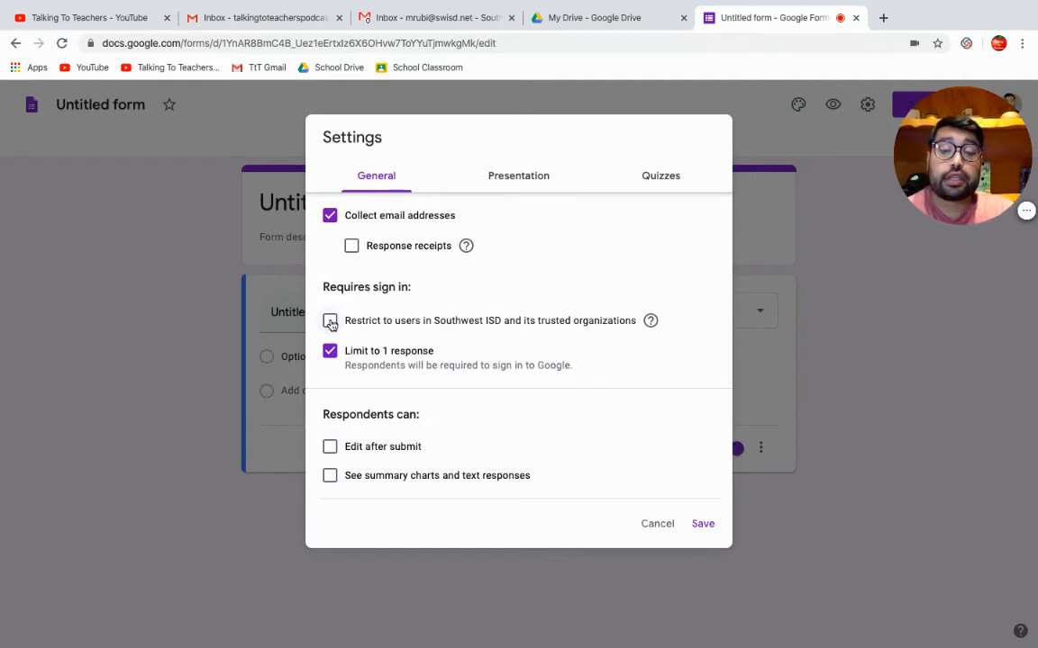
left_click(329, 321)
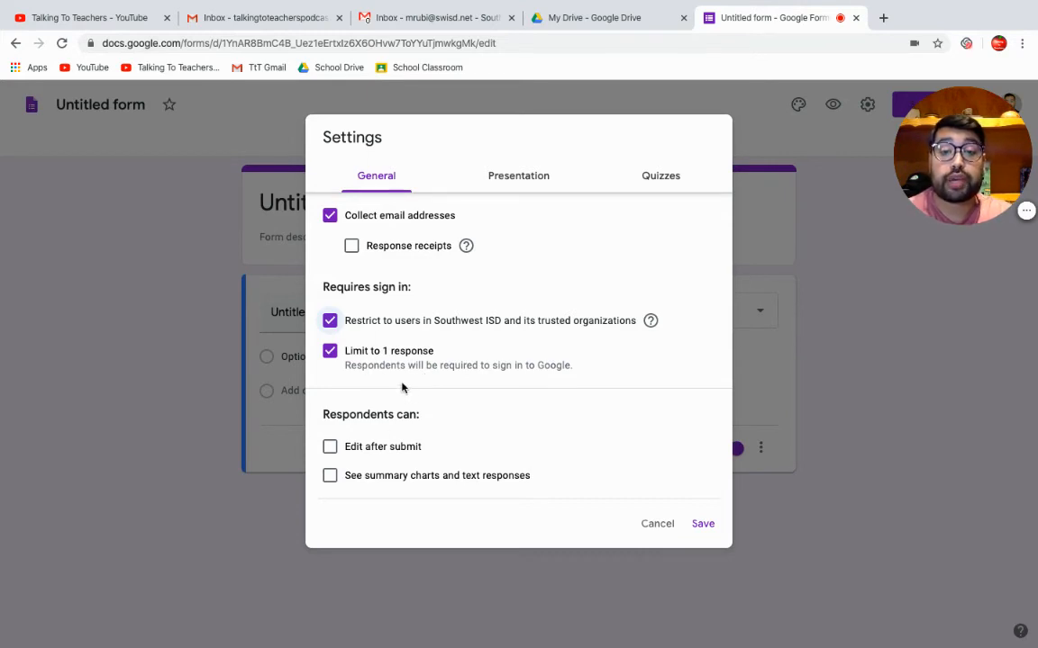
Remove the limit of 1 response, allow respondents to edit after submit, and save the settings.
left_click(330, 352)
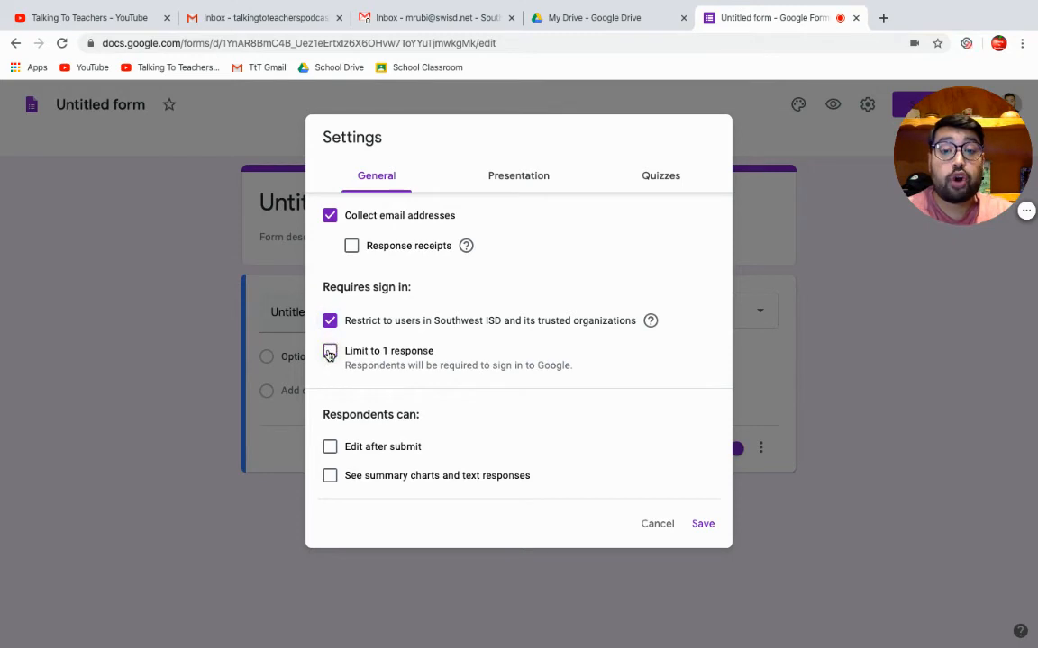
left_click(331, 447)
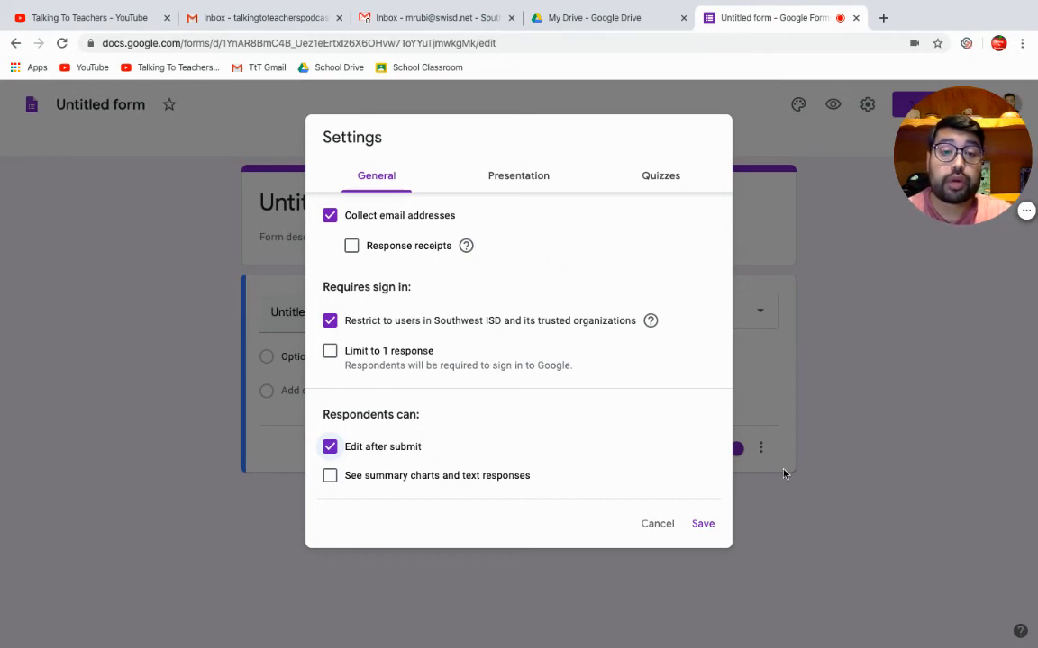
left_click(704, 525)
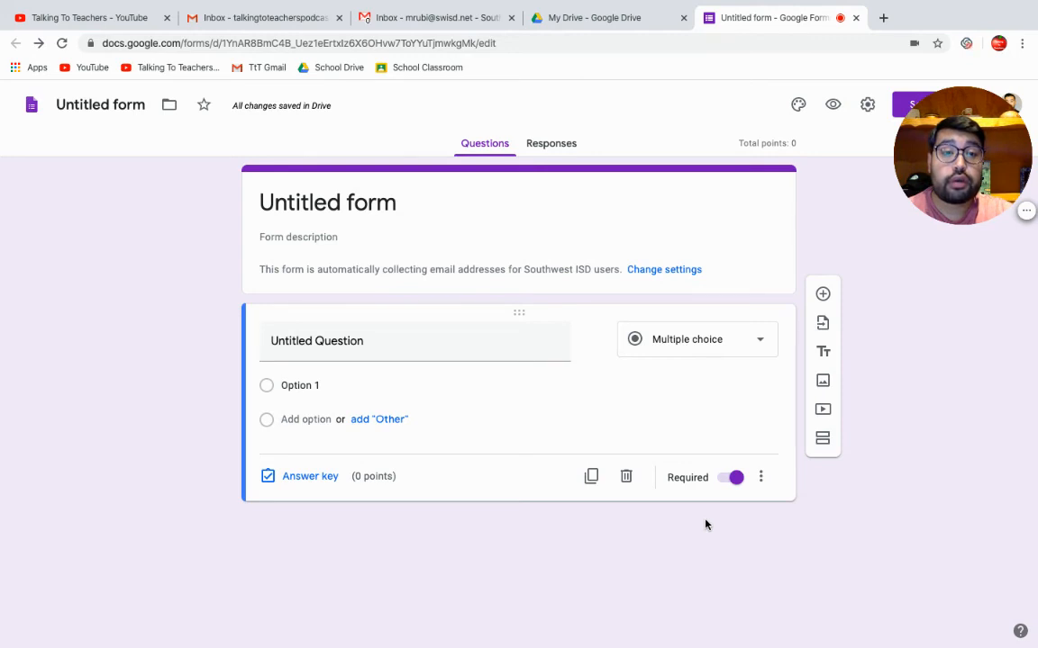
Rename the untitled form as "Exit Ticket 03/24/2020".
left_click(116, 101)
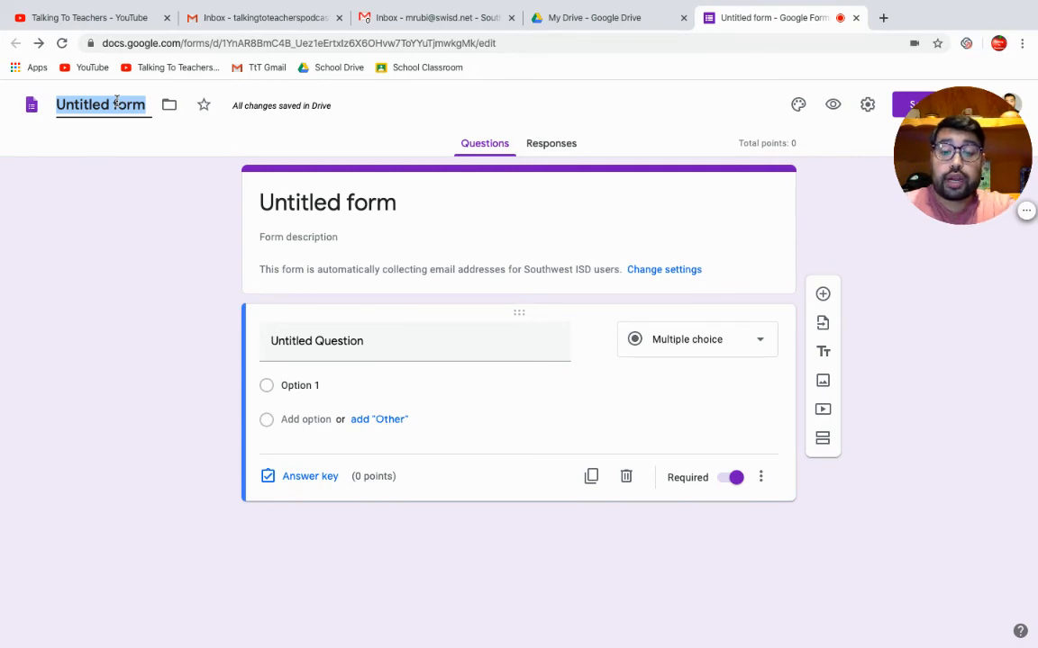
type("Exit")
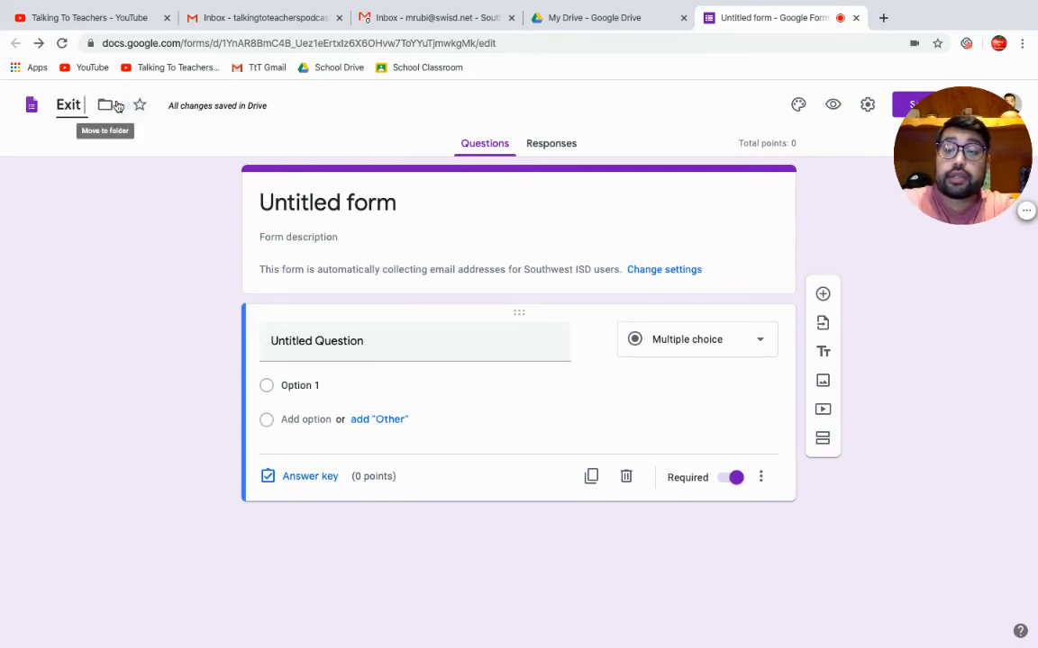
type(" Ticket")
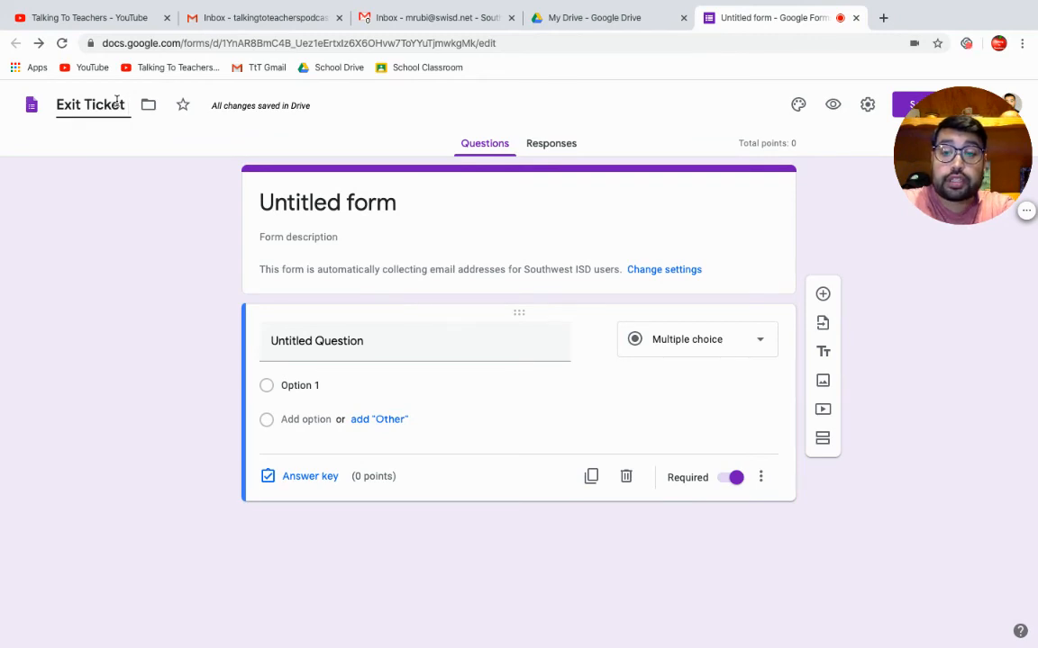
type(" 03/2")
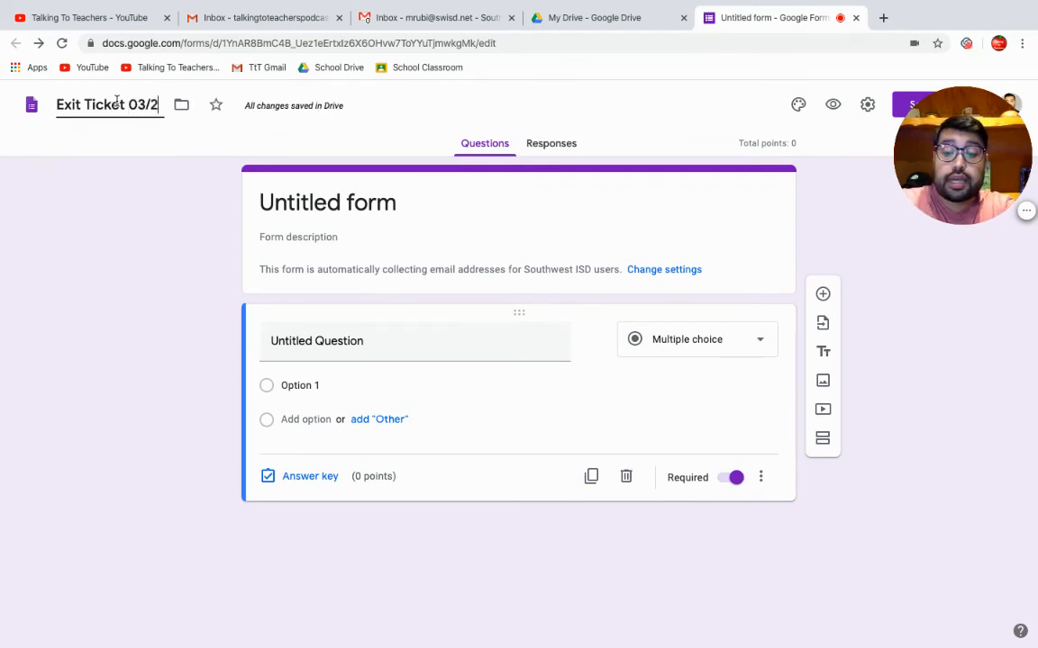
type("4/2020")
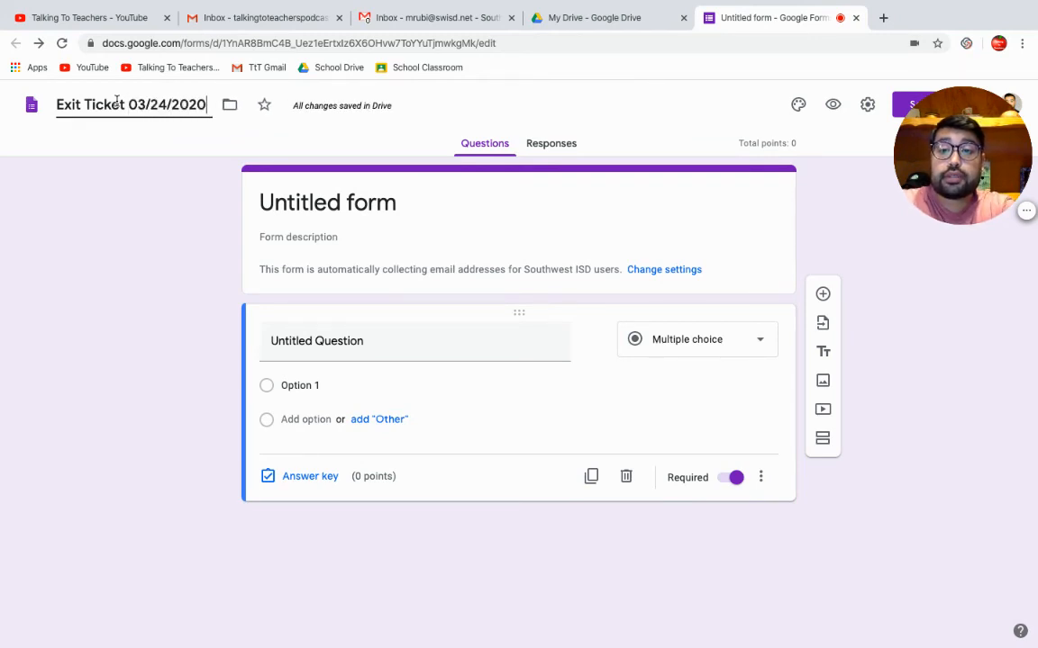
left_click(98, 220)
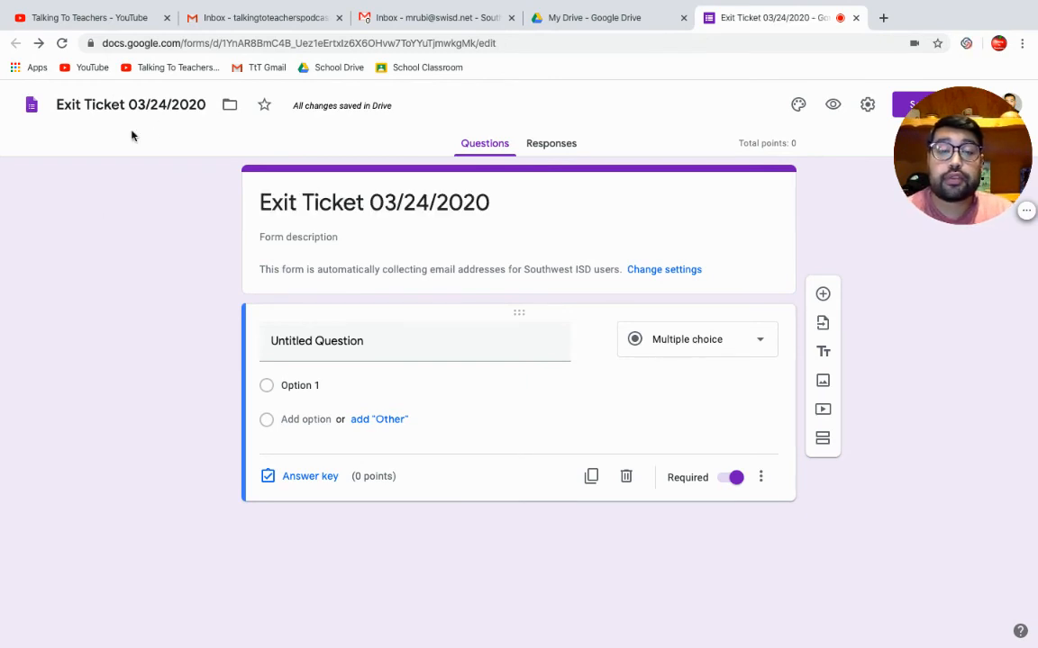
triple_click(358, 205)
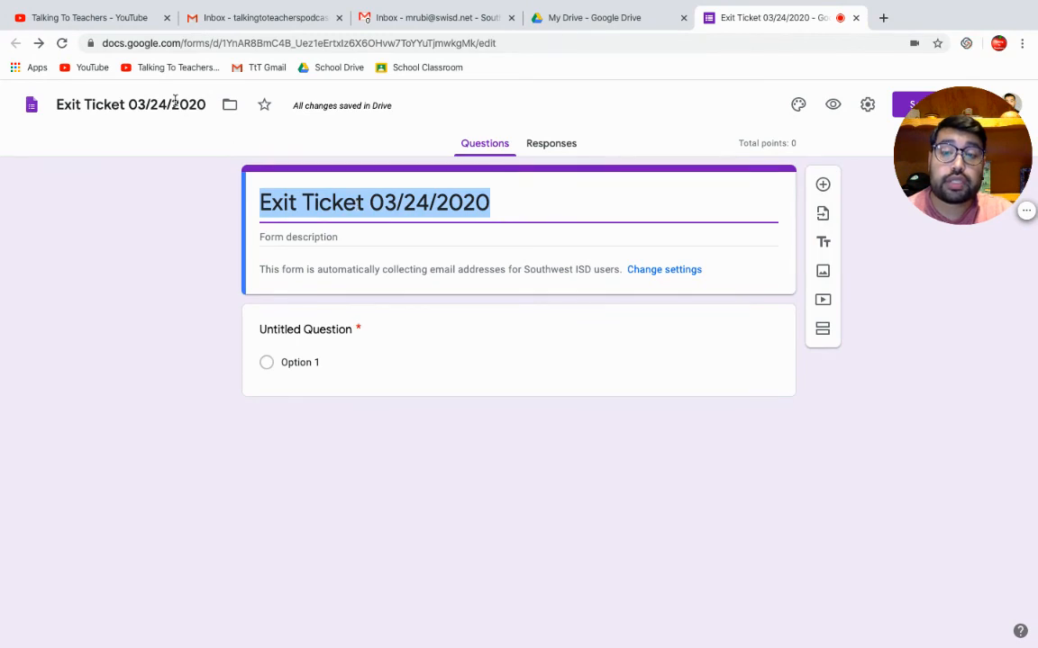
left_click(136, 203)
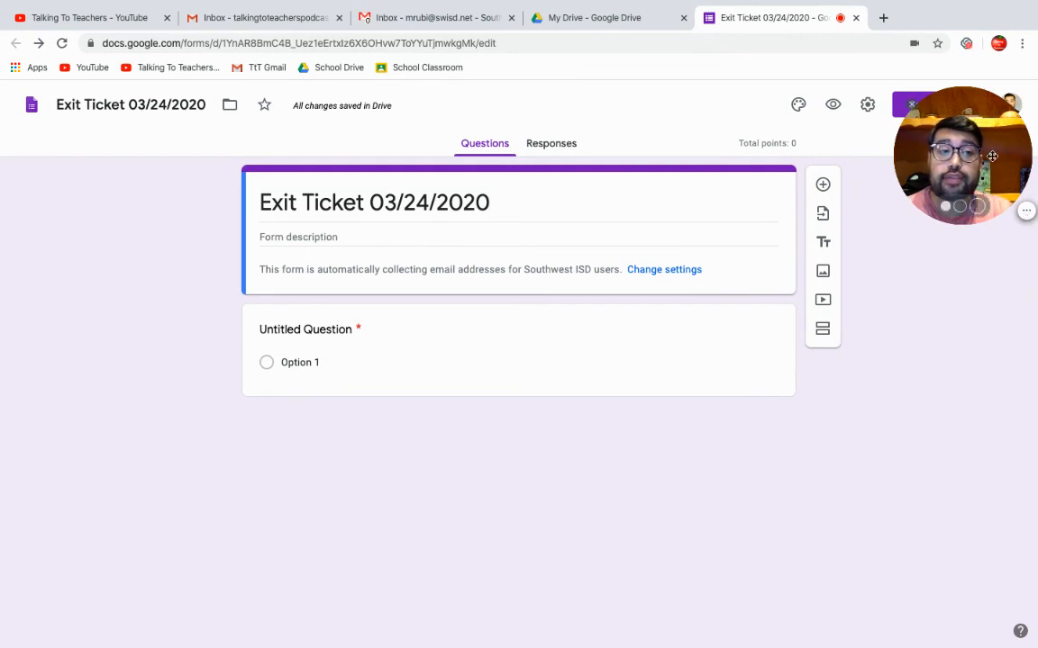
left_click_drag(980, 154, 919, 153)
left_click(964, 217)
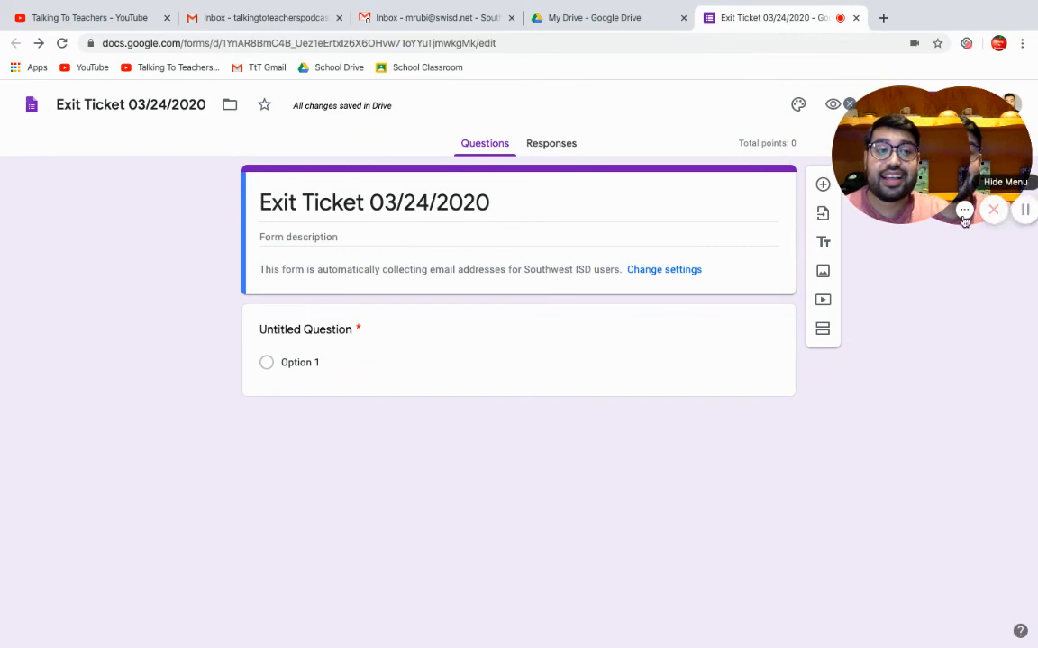